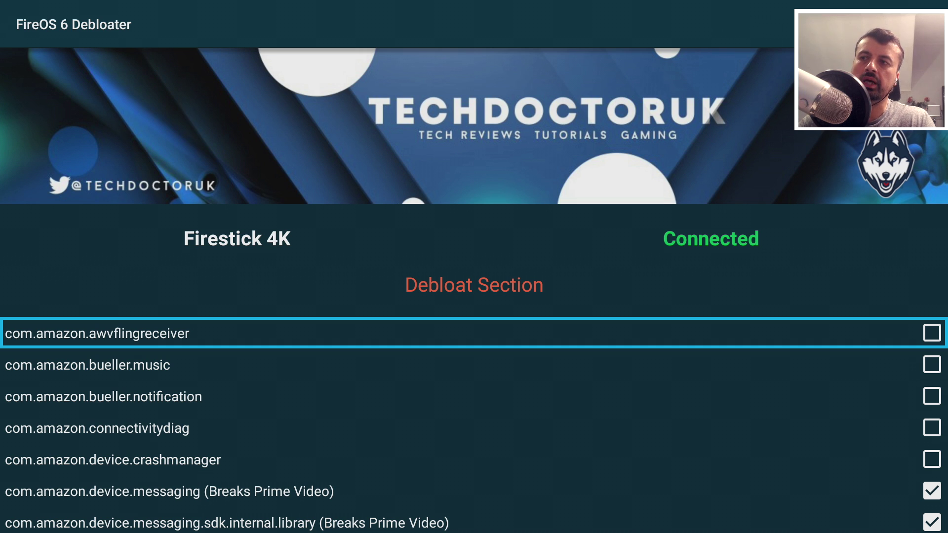
Subscribe to the TechDoctorUK YouTube channel and turn on notifications for all new videos.
key("Down")
key("Down")
key("Down")
key("Down")
key("Down")
key("Down")
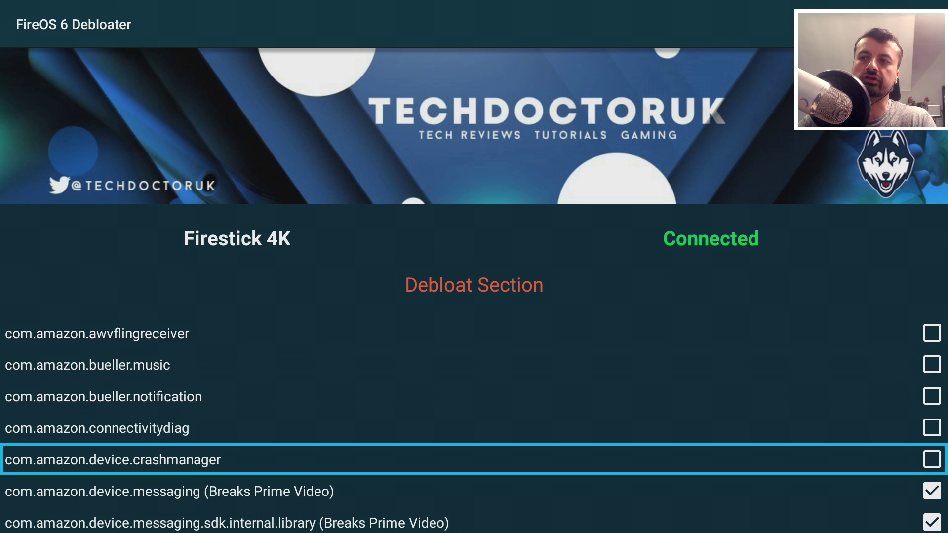
key("Down")
key("Up")
key("Up")
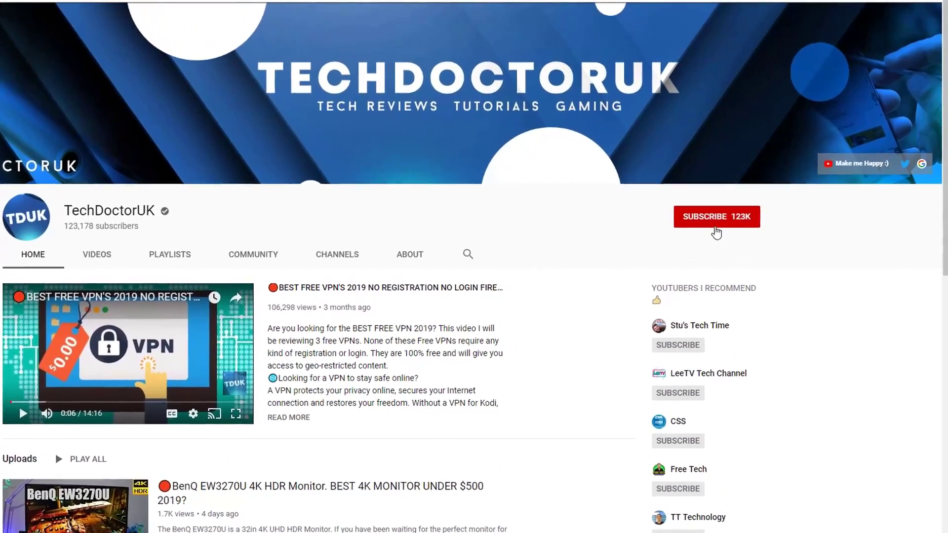
left_click(751, 201)
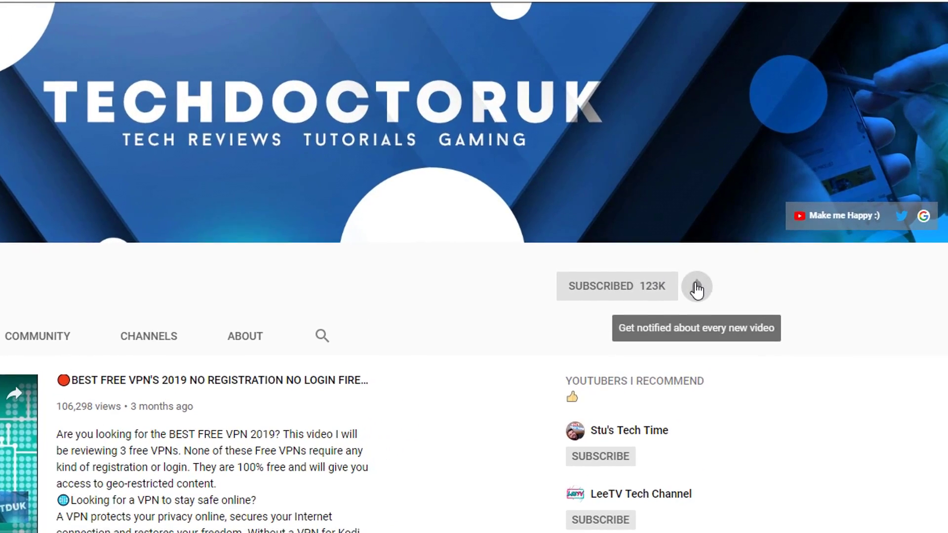
left_click(697, 289)
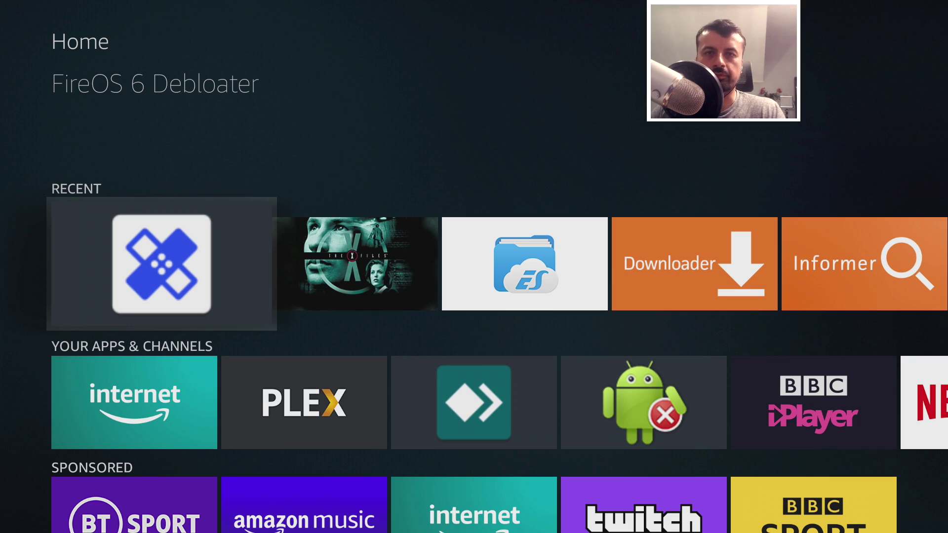
Launch FireOS 6 Debloater from Recent and tick 'Always allow from this computer' for USB debugging.
key("Return")
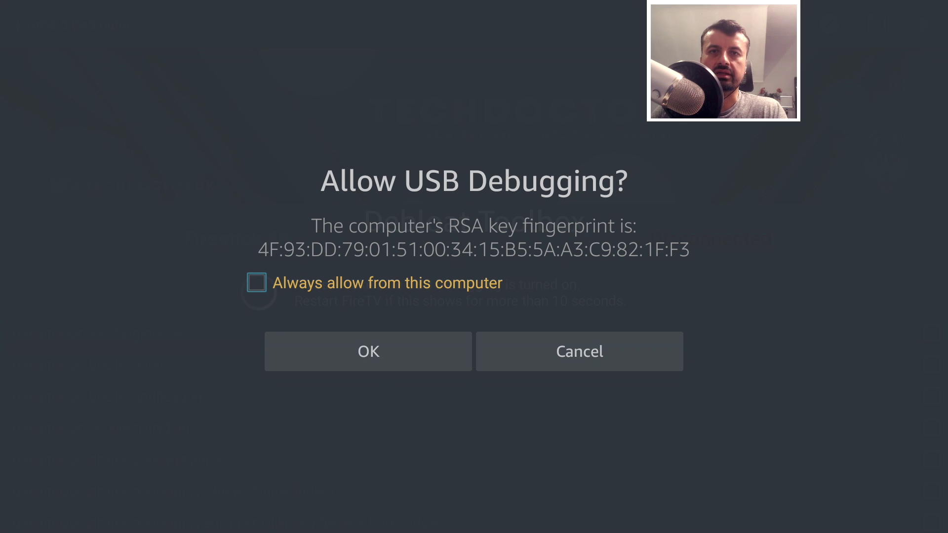
key("Return")
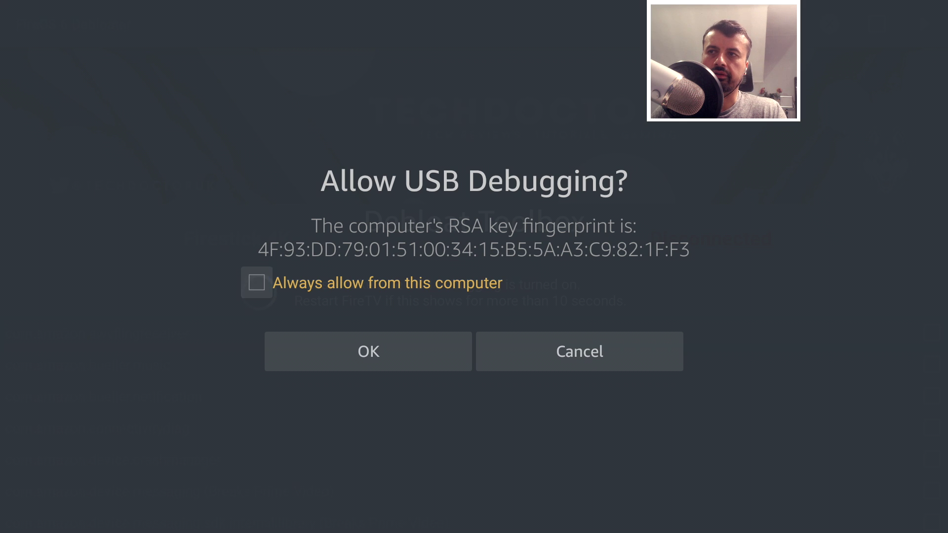
key("Down")
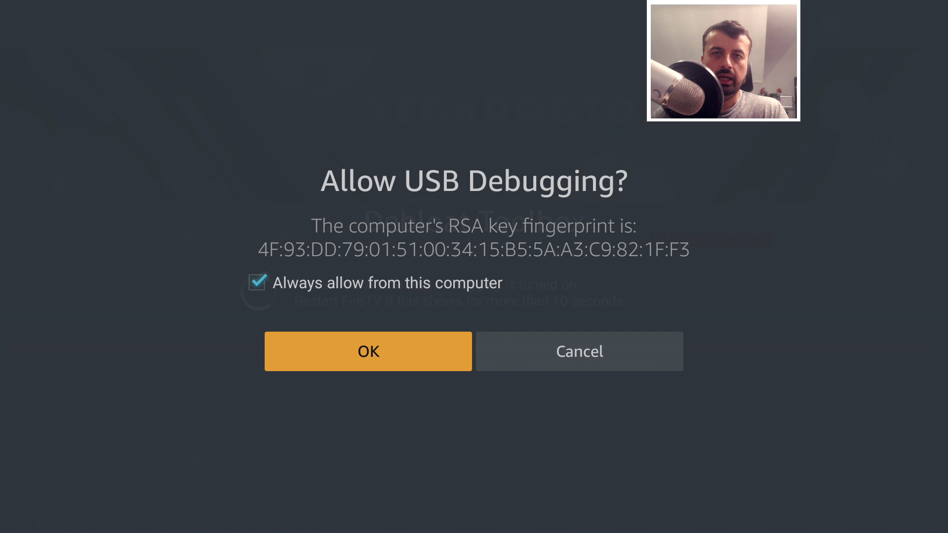
key("Right")
key("Left")
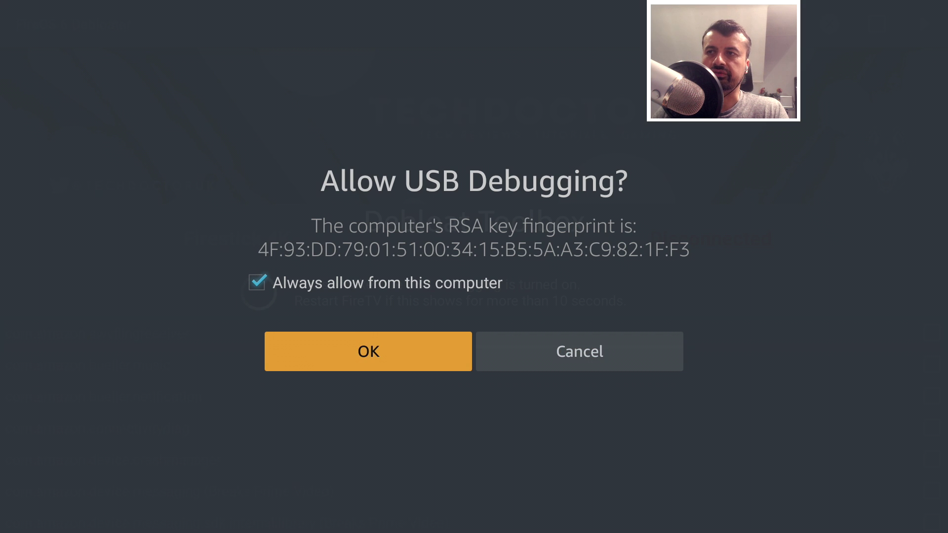
Approve USB debugging, move down to com.amazon.device.messaging, then return to the Fire TV home screen.
key("Return")
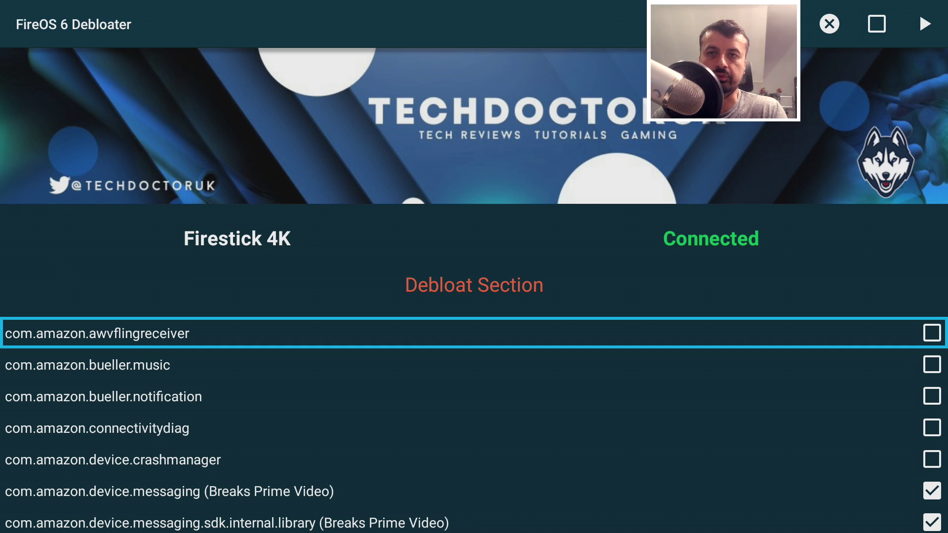
key("Down")
key("Down")
key("Down")
key("Down")
key("Down")
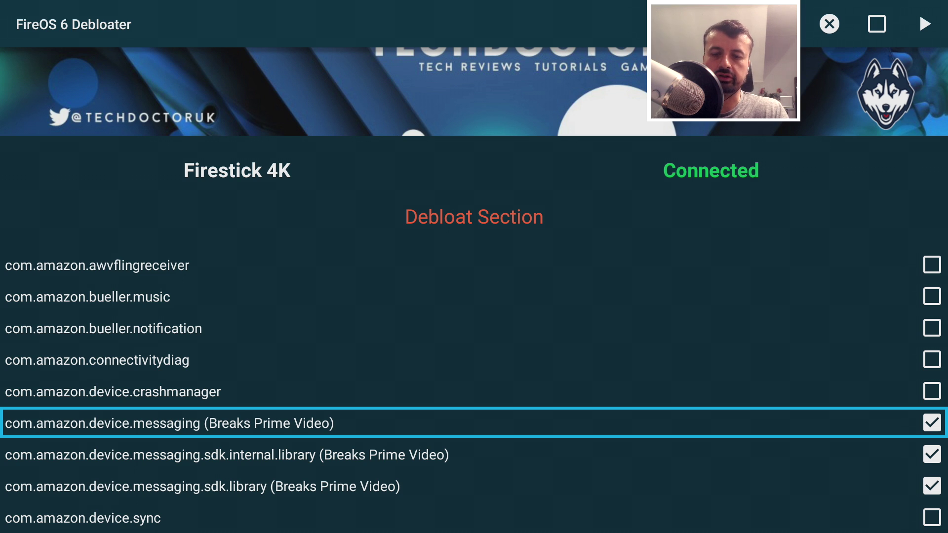
key("Home")
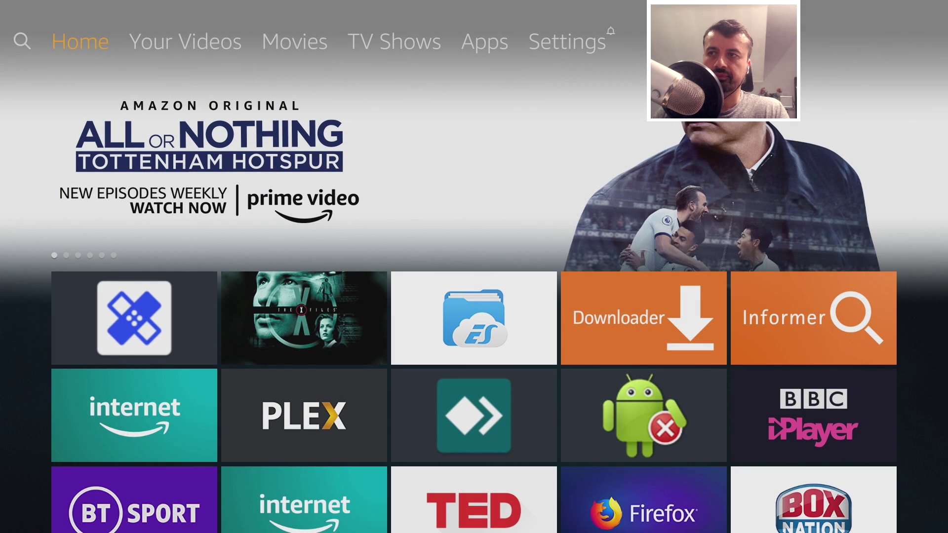
Open The X-Files detail page from the recently used row.
key("Down")
key("Right")
key("Return")
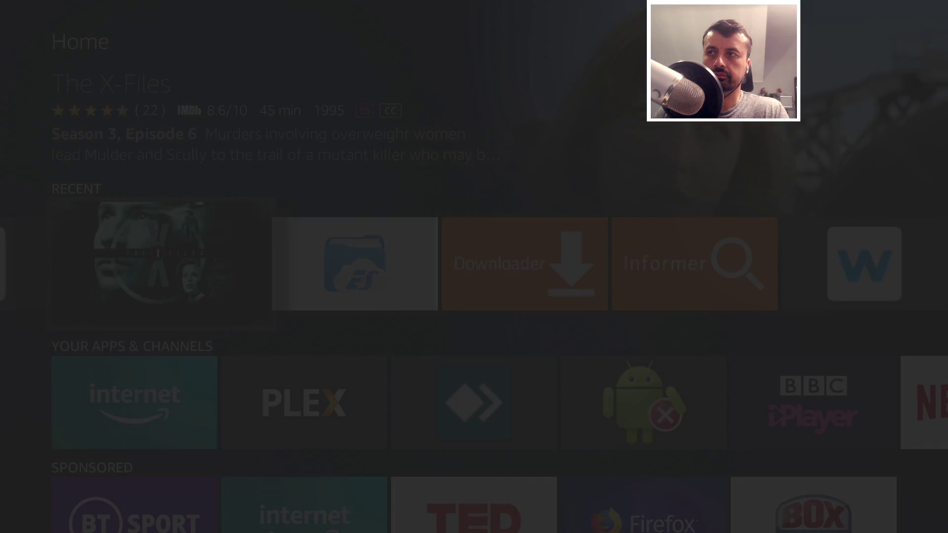
key("Right")
key("Left")
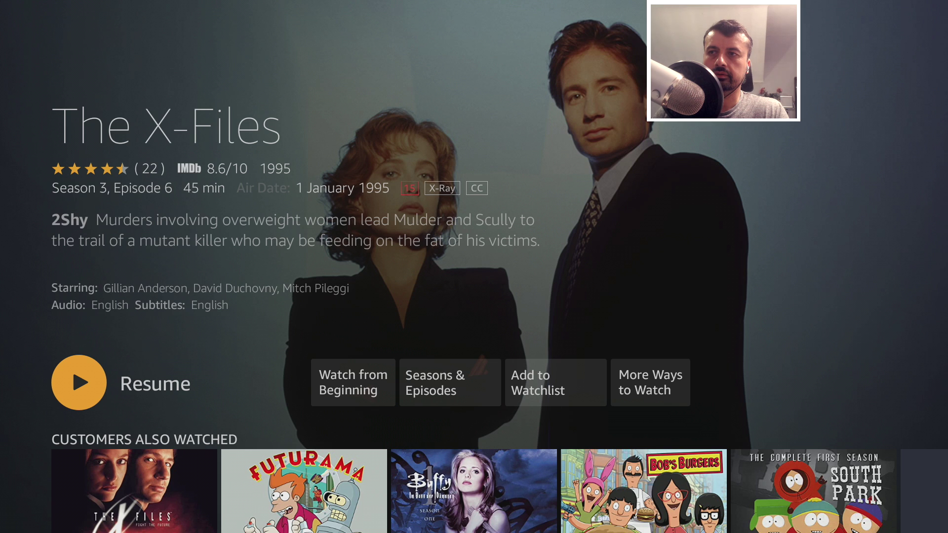
key("Right")
key("Left")
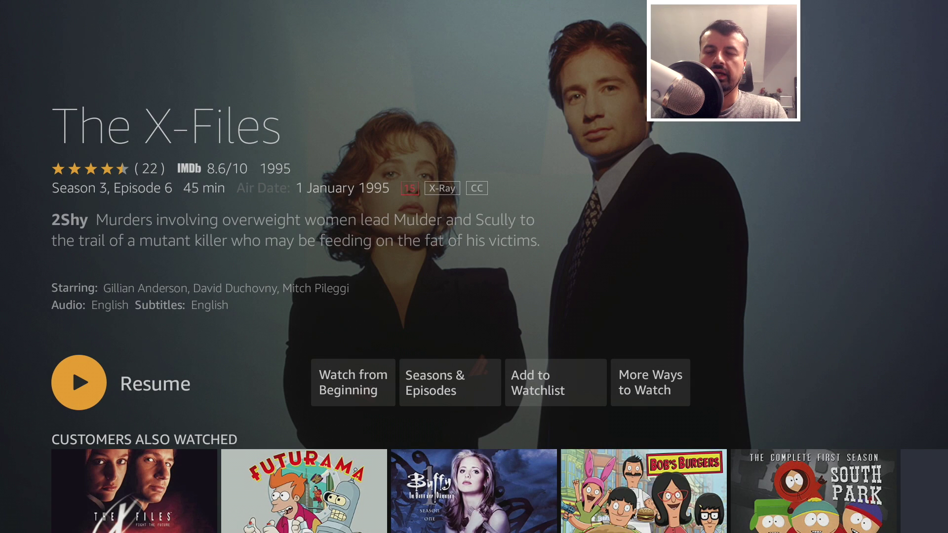
Open Futurama from Customers Also Watched, then back out to the home screen.
key("Down")
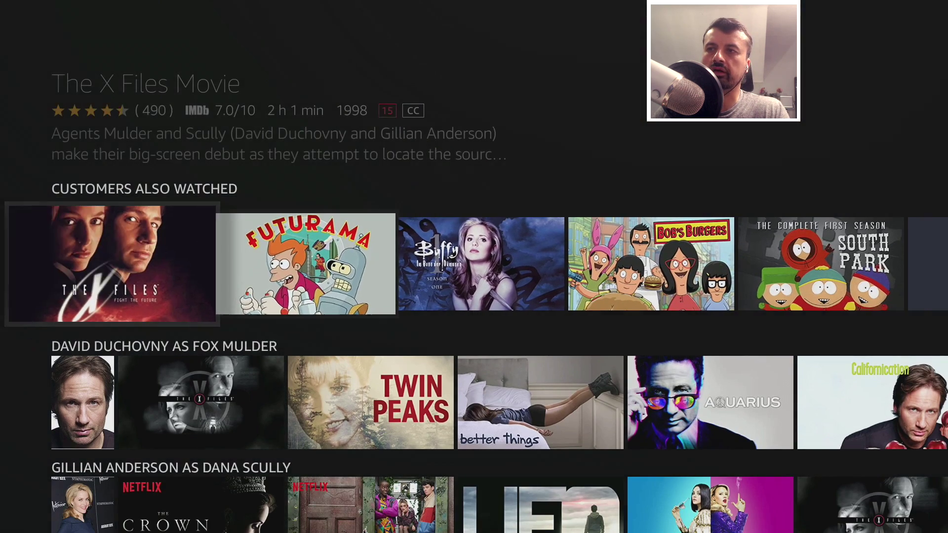
key("Right")
key("Return")
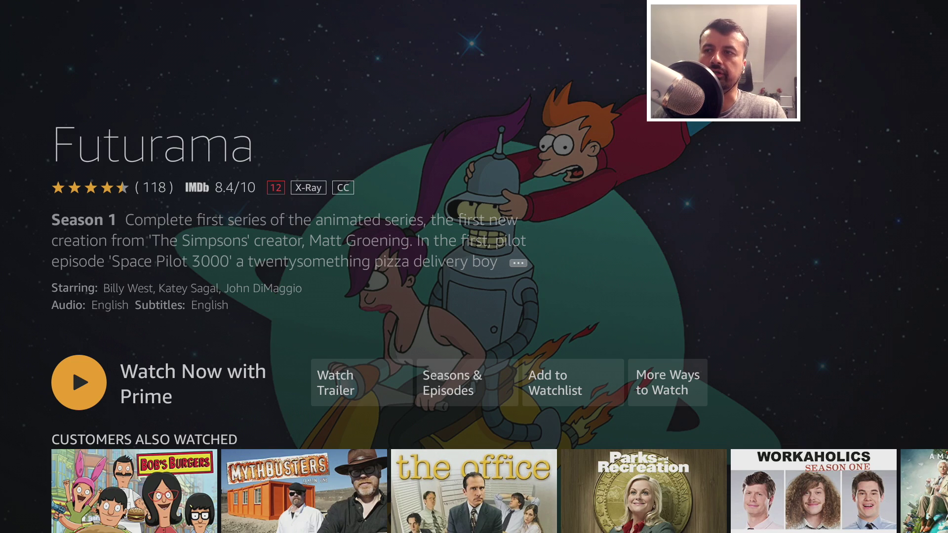
key("Escape")
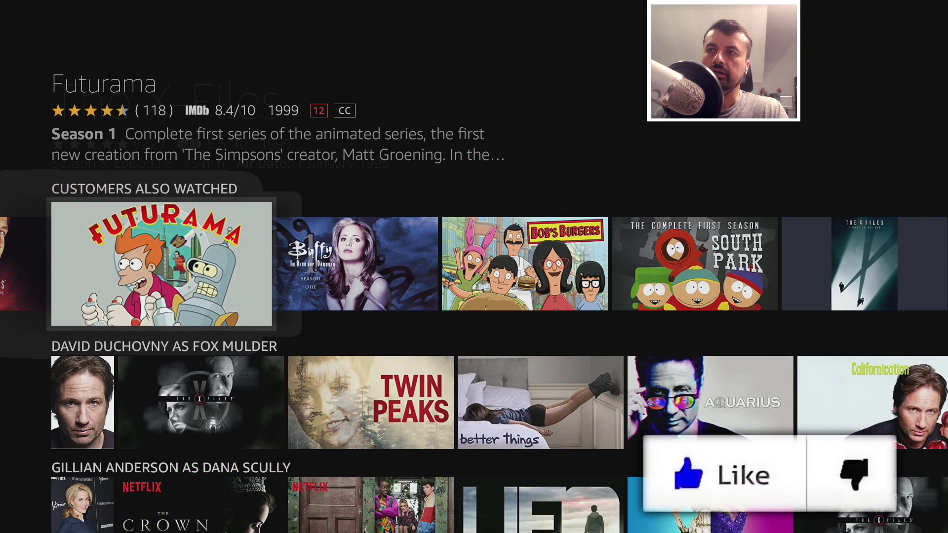
key("Home")
Reopen FireOS 6 Debloater and scroll down to com.amazon.android.service.networkmonitor.
key("Down")
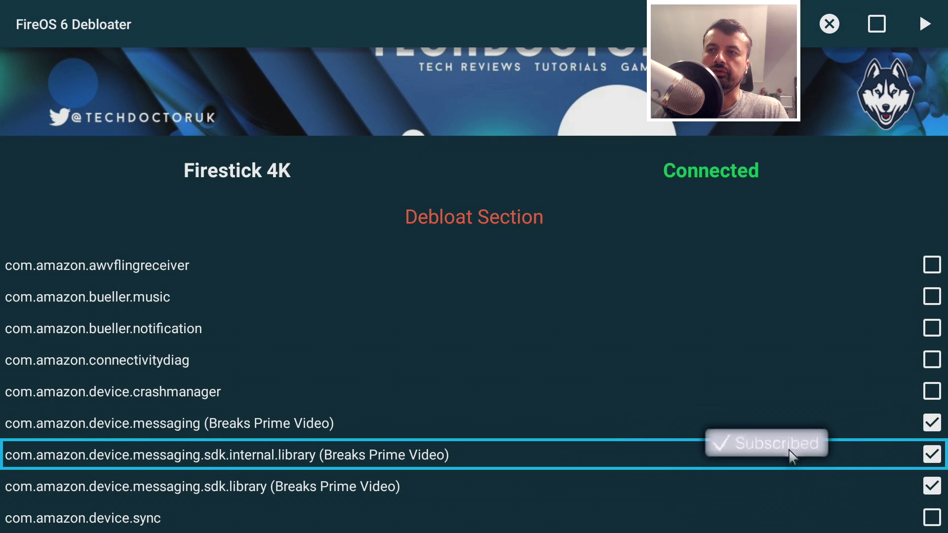
key("Down")
key("Down")
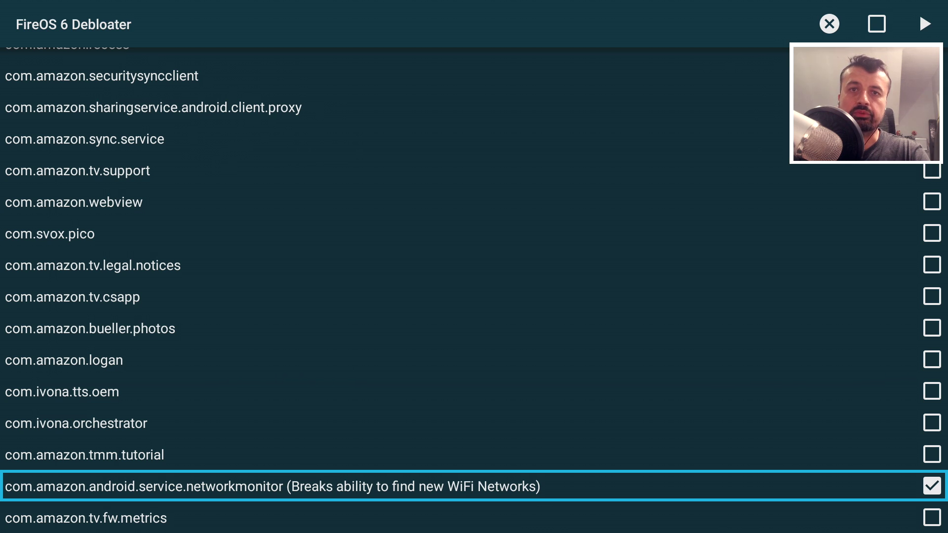
Tick com.android.documentsui for disabling, then move on past hedwig to wallpaperbackup.
key("Down")
key("Down")
key("Down")
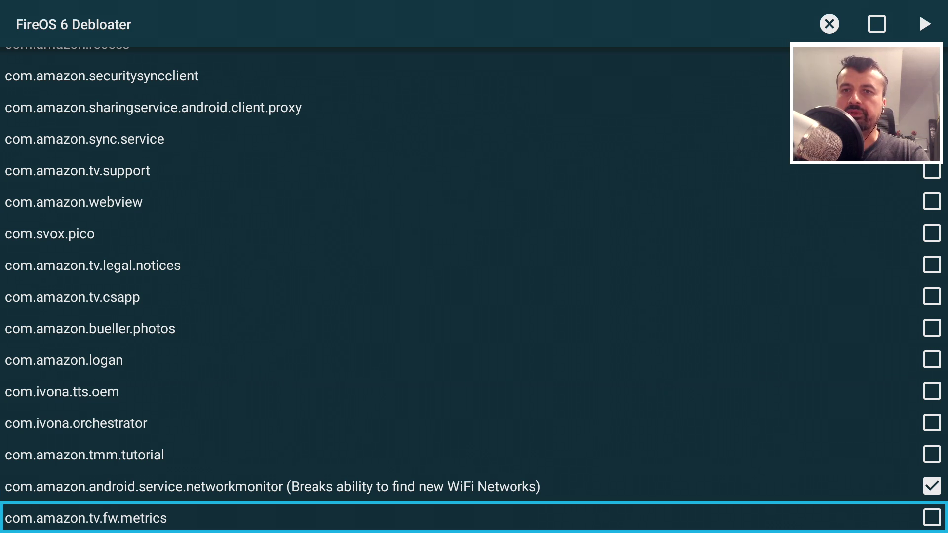
key("Up")
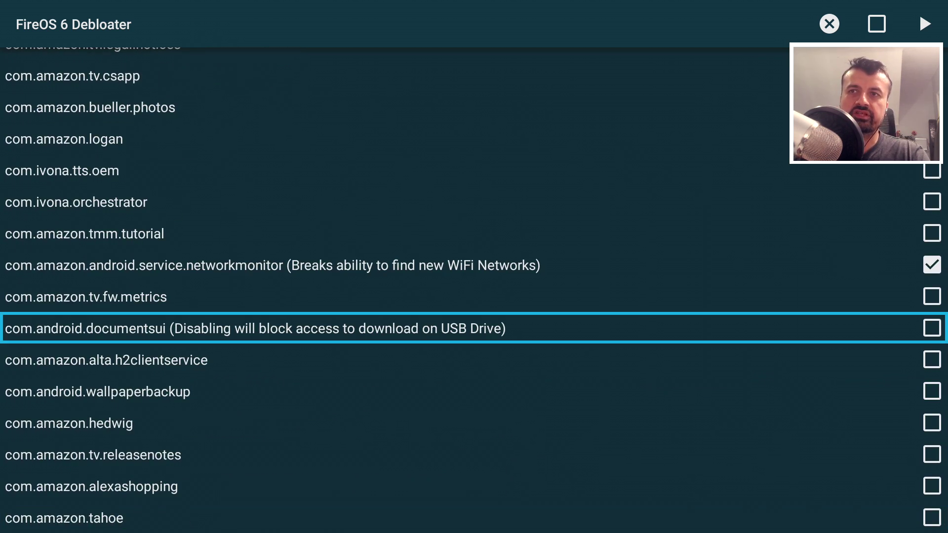
key("Return")
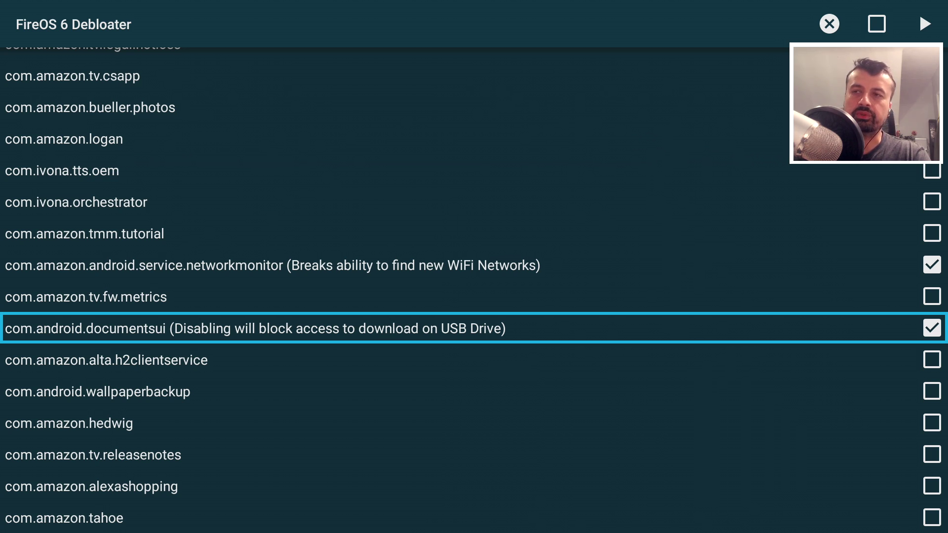
left_click(69, 423)
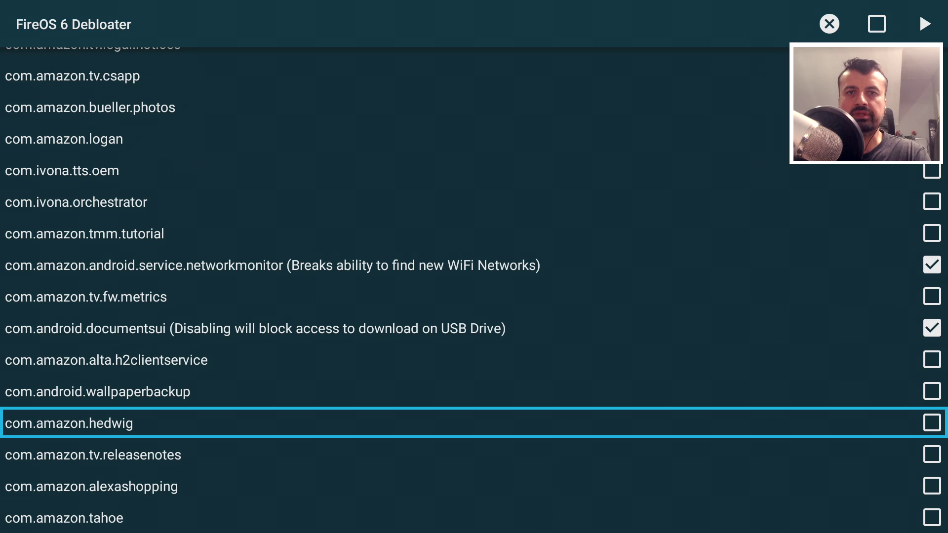
key("Up")
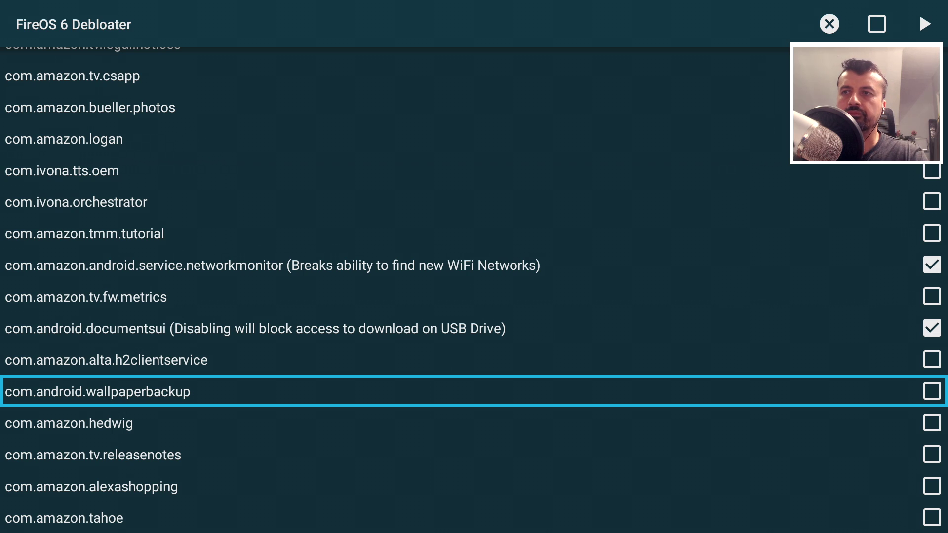
Mark the system update ota and ota.override packages for disabling.
key("Down")
key("Down")
key("Down")
key("Down")
key("Down")
key("Down")
key("Down")
key("Down")
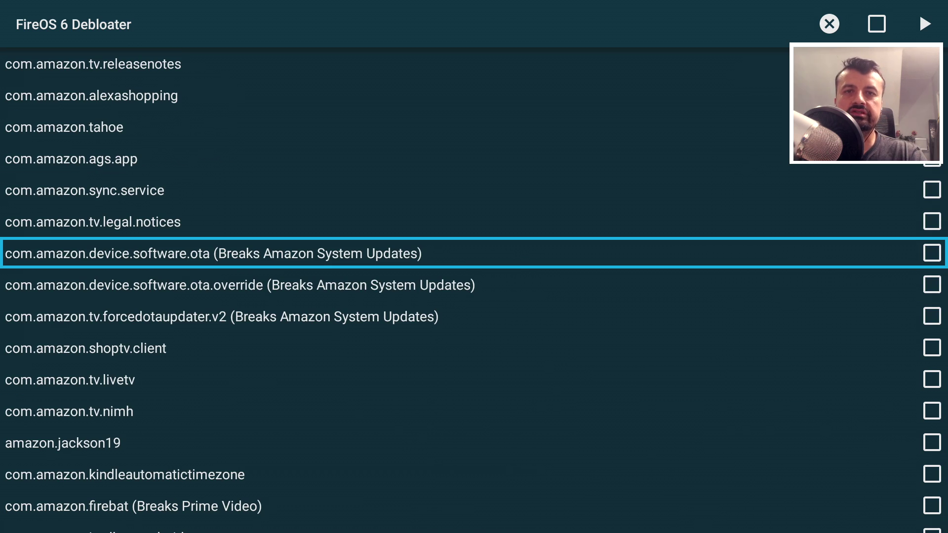
key("Down")
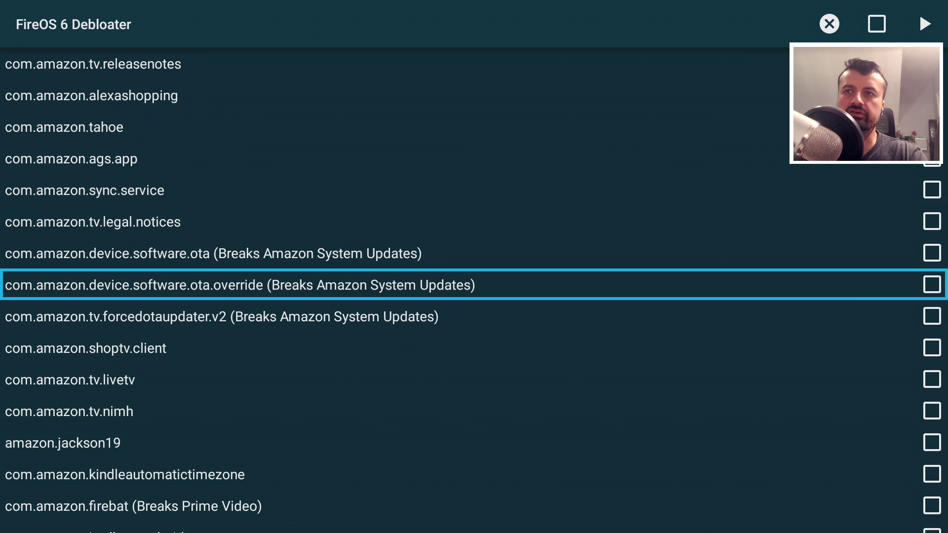
key("Up")
key("Return")
key("Down")
key("Return")
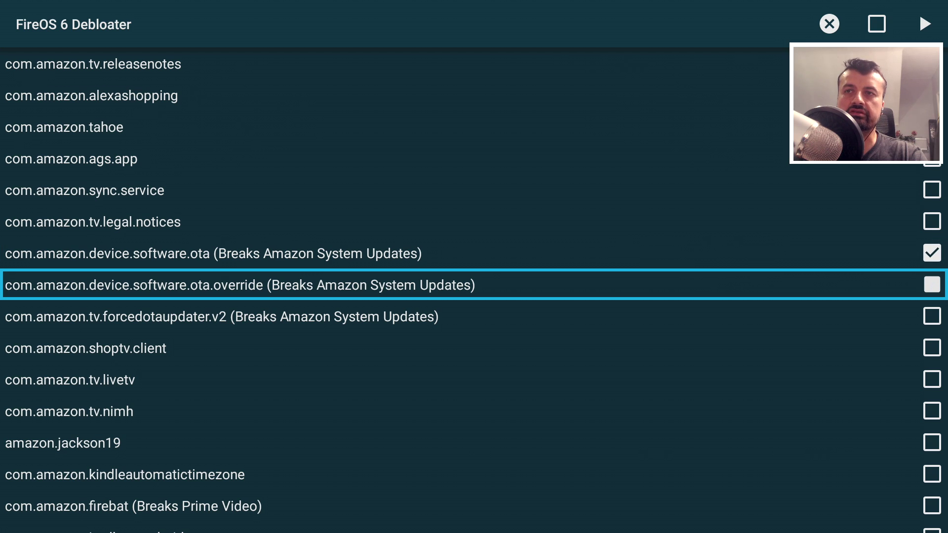
key("Down")
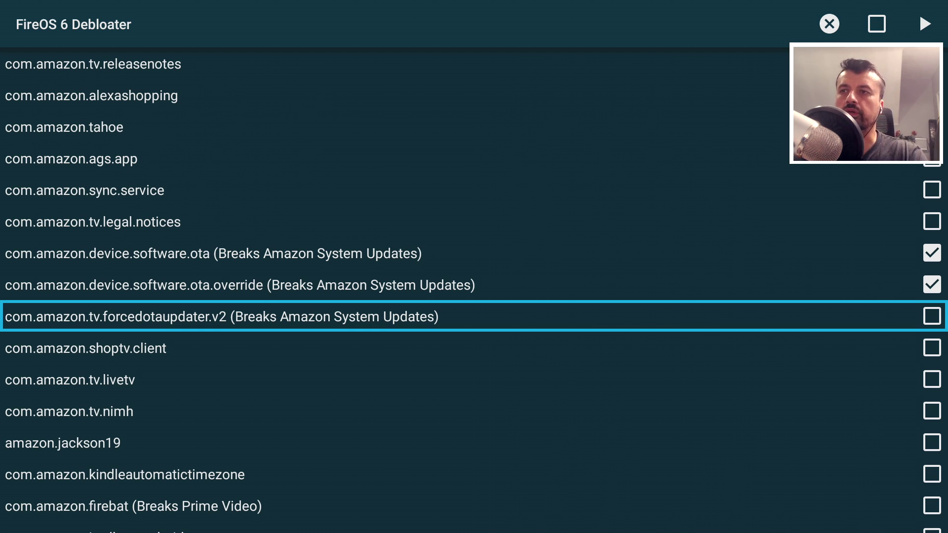
Scroll back up through shoptv.client and releasenotes to the top of the package list.
key("Down")
key("Down")
key("Down")
key("Down")
key("Up")
key("Up")
key("Up")
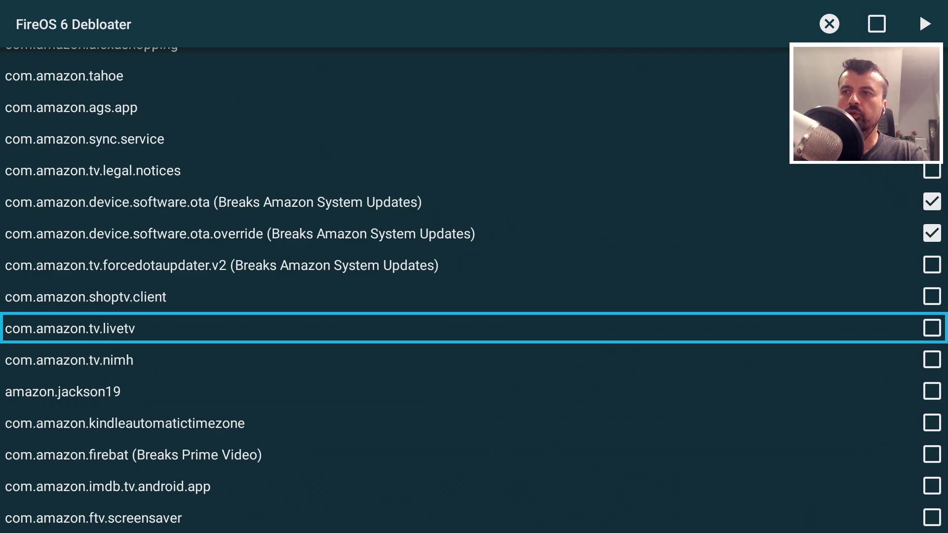
key("Up")
key("Up")
key("Up")
key("Up")
key("Up")
key("Up")
key("Up")
key("Up")
key("Up")
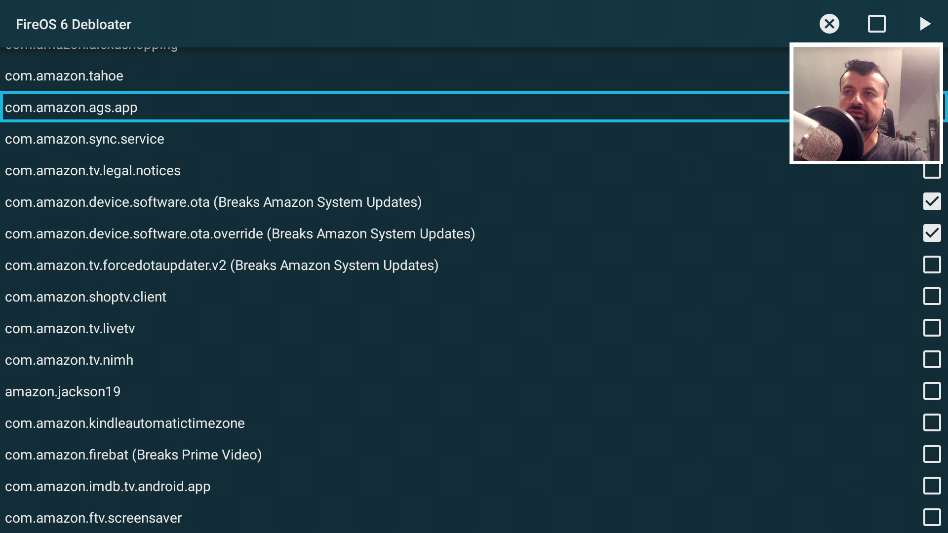
key("Up")
key("Up")
key("Up")
key("Up")
key("Up")
key("Up")
key("Up")
key("Up")
key("Up")
key("Up")
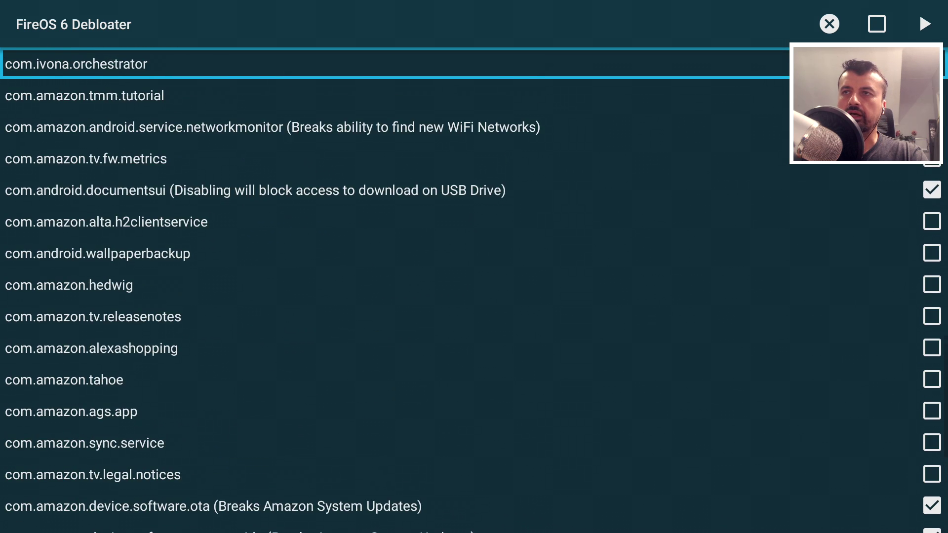
key("Up")
key("Up")
key("Up")
key("Up")
key("Up")
key("Up")
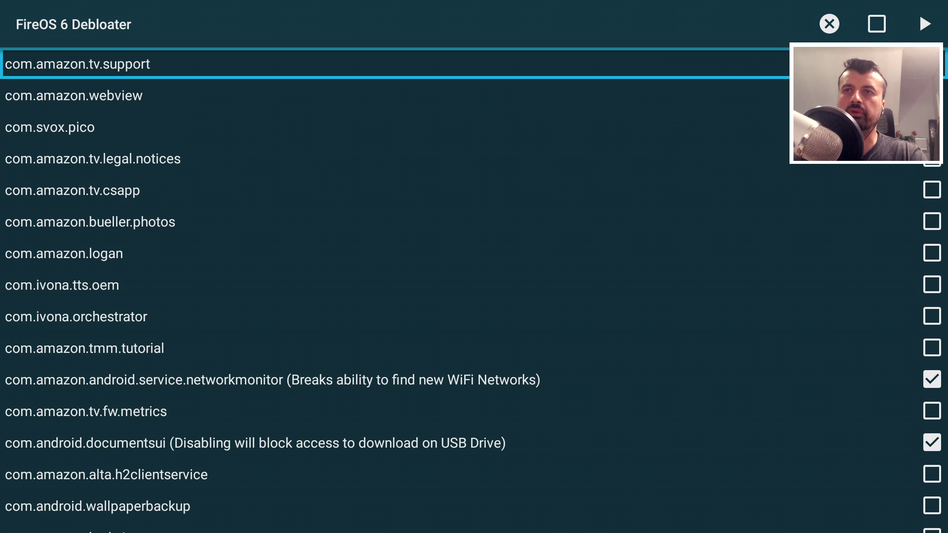
key("Up")
key("Up")
key("Up")
key("Up")
key("Up")
key("Up")
key("Up")
key("Up")
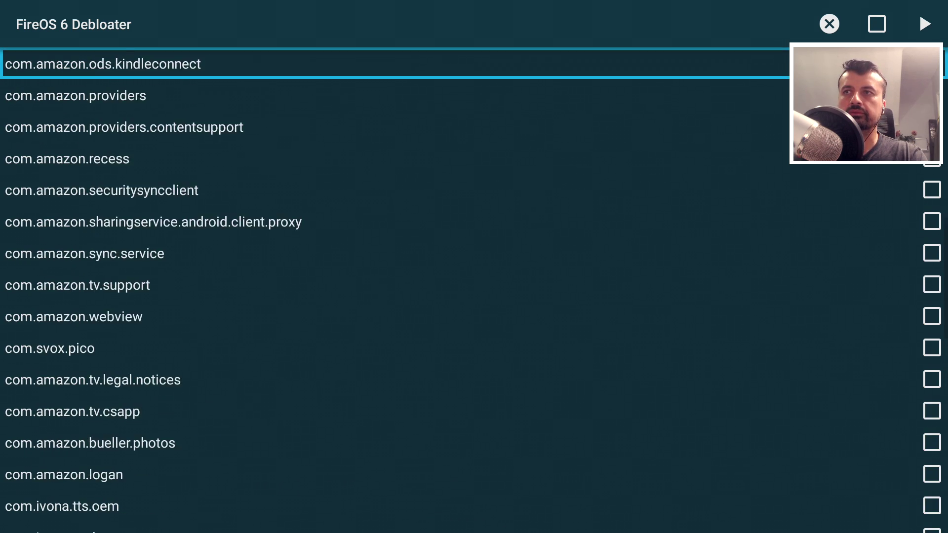
key("Right")
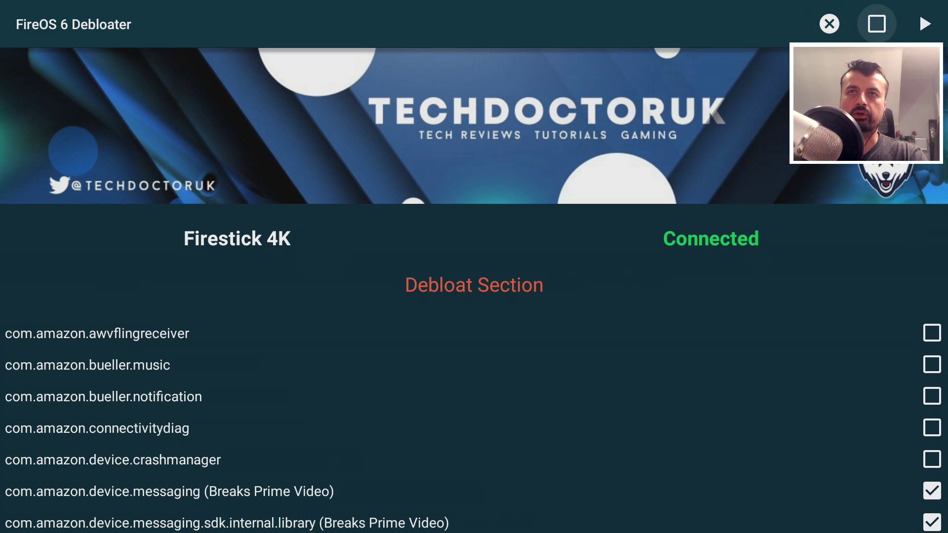
Select all packages, toggling select-all off and on once, and run the disable process on them.
key("Return")
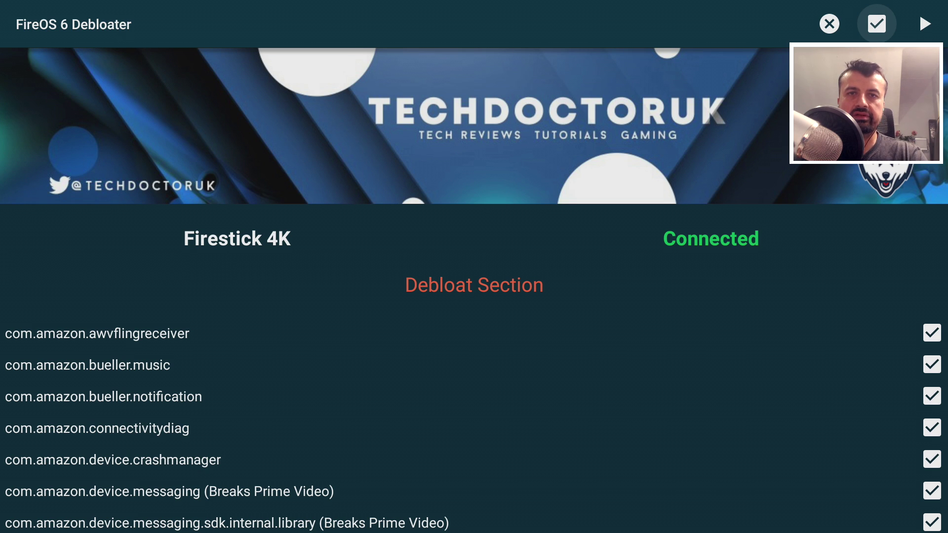
key("Return")
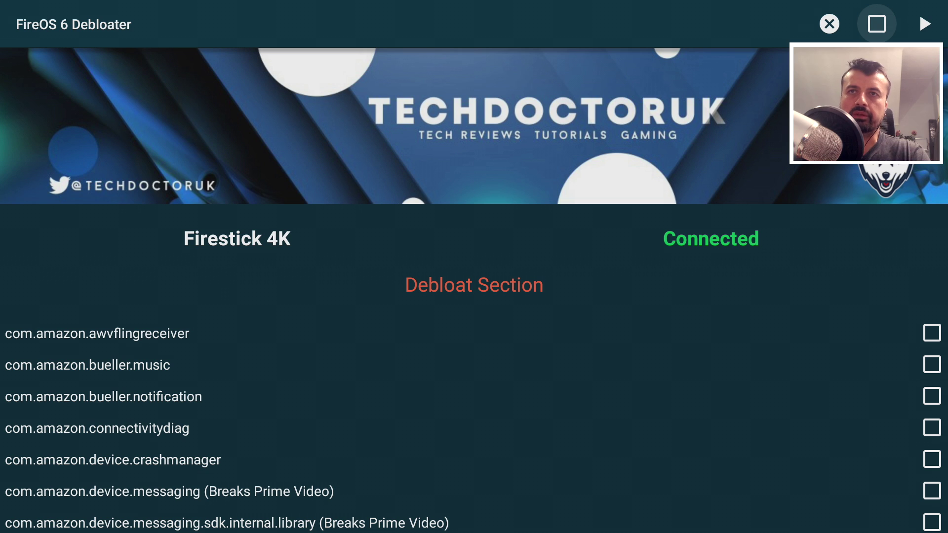
key("Return")
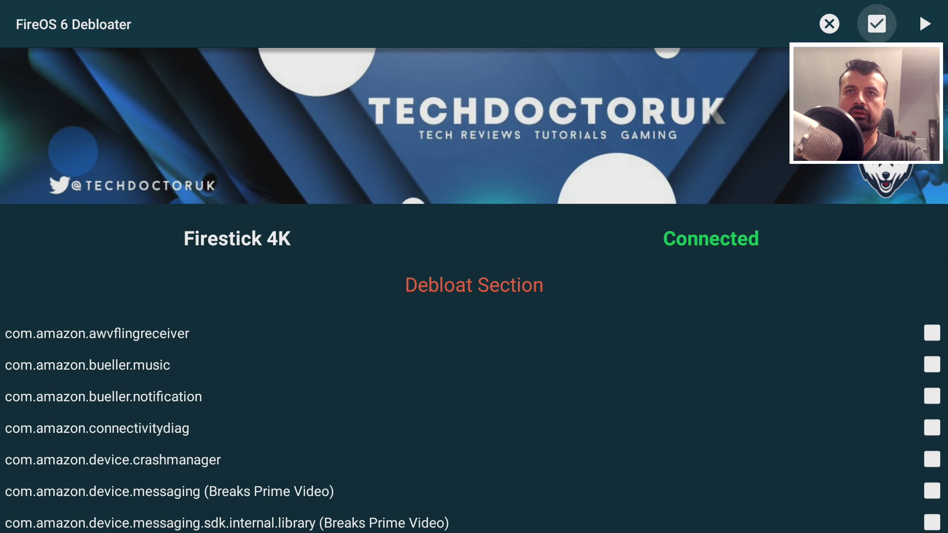
key("Down")
key("Down")
key("Down")
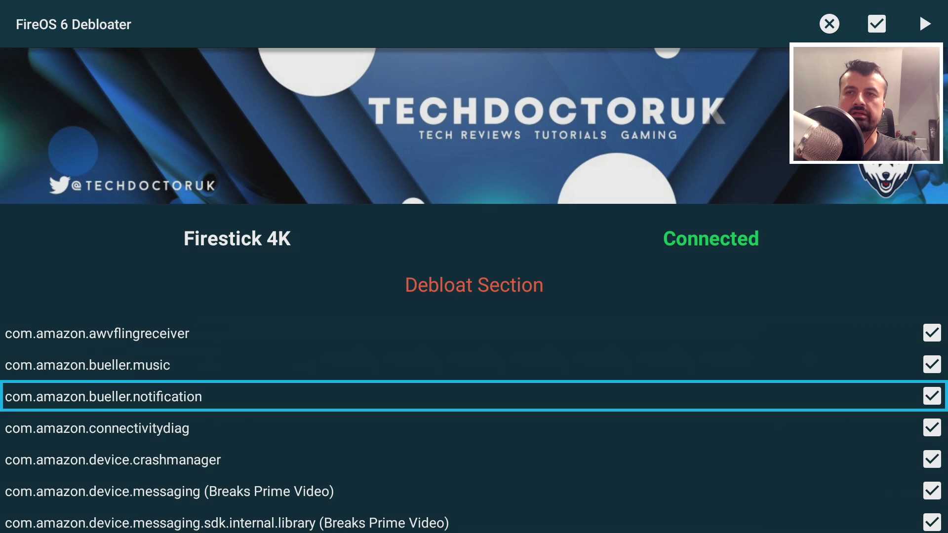
key("Up")
key("Up")
key("Up")
key("Right")
key("Right")
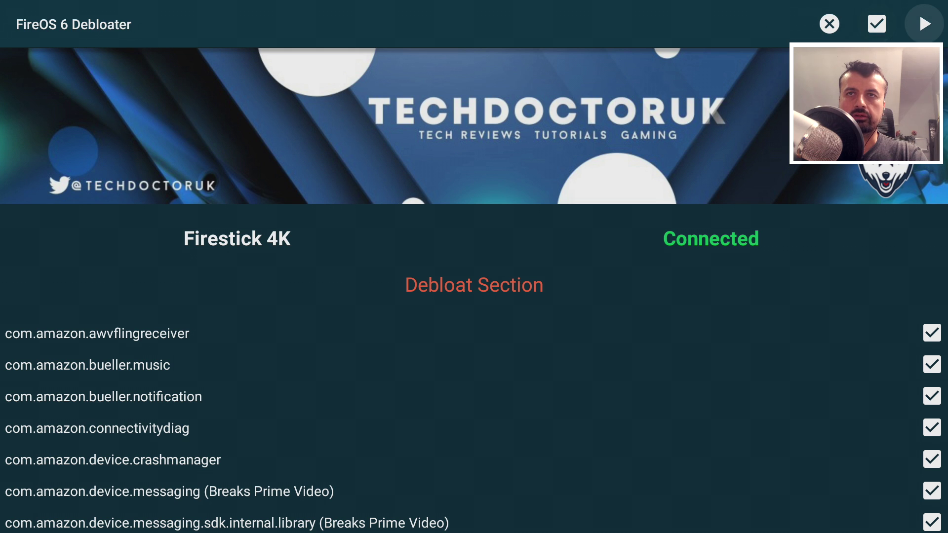
key("Return")
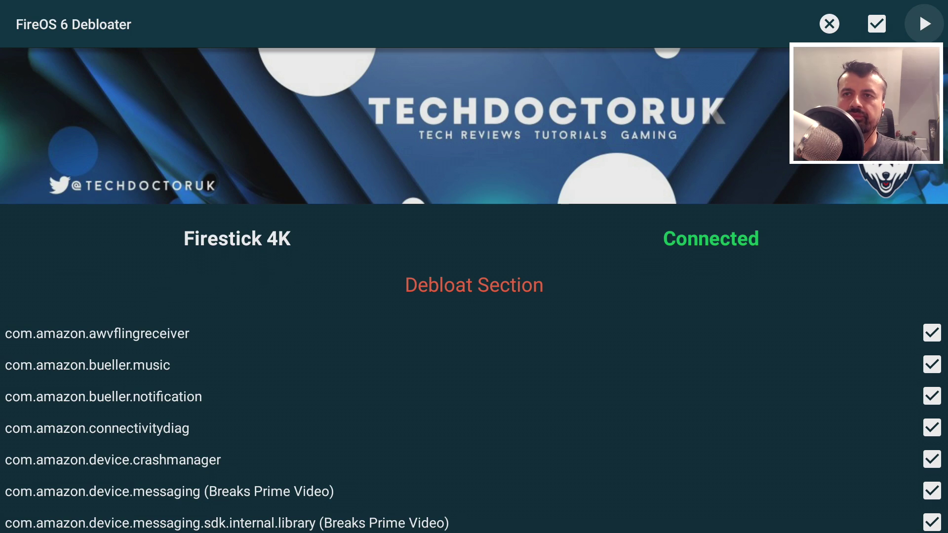
Reopen FireOS 6 Debloater from the Recent row and untick com.amazon.bueller.notification.
key("Home")
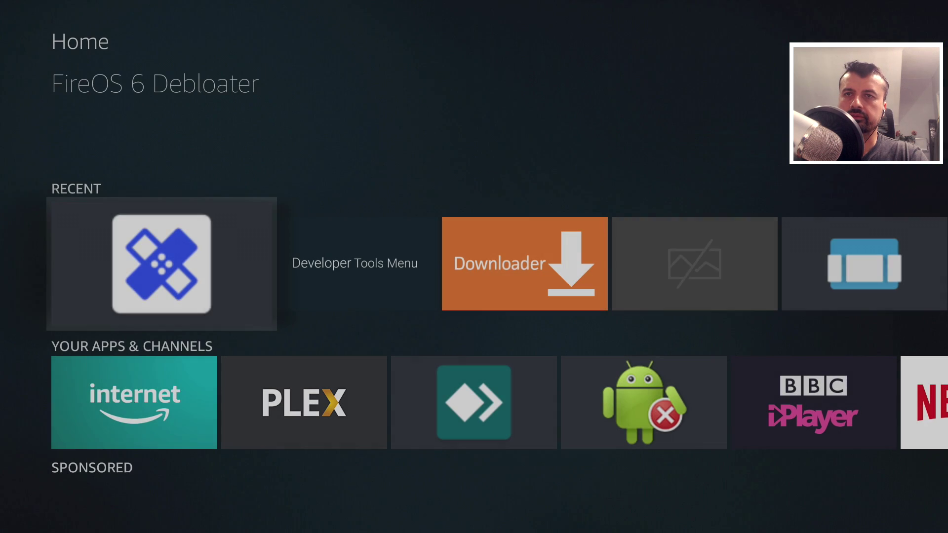
key("Right")
key("Right")
key("Left")
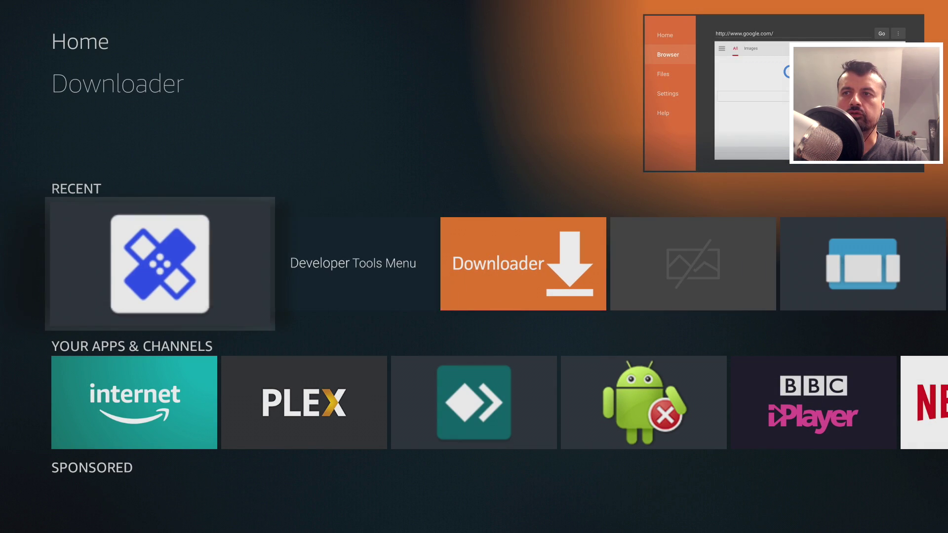
key("Return")
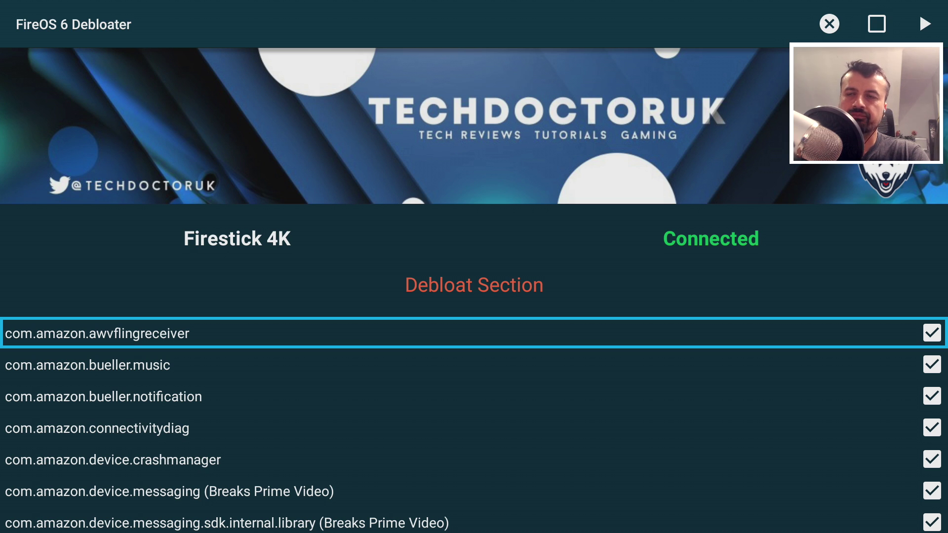
left_click(474, 396)
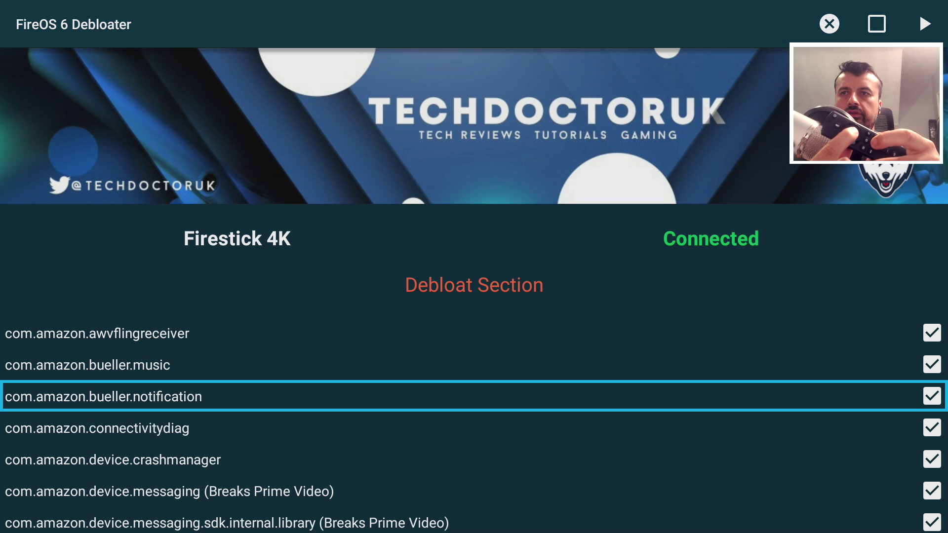
key("Return")
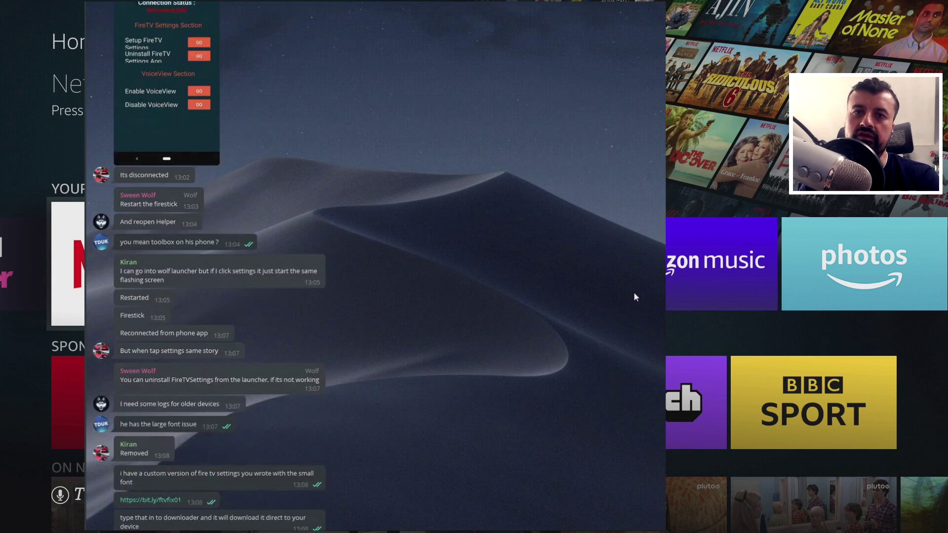
Scroll down through the Telegram chat about fixing the Fire TV settings app.
scroll(637, 296, "down", 10)
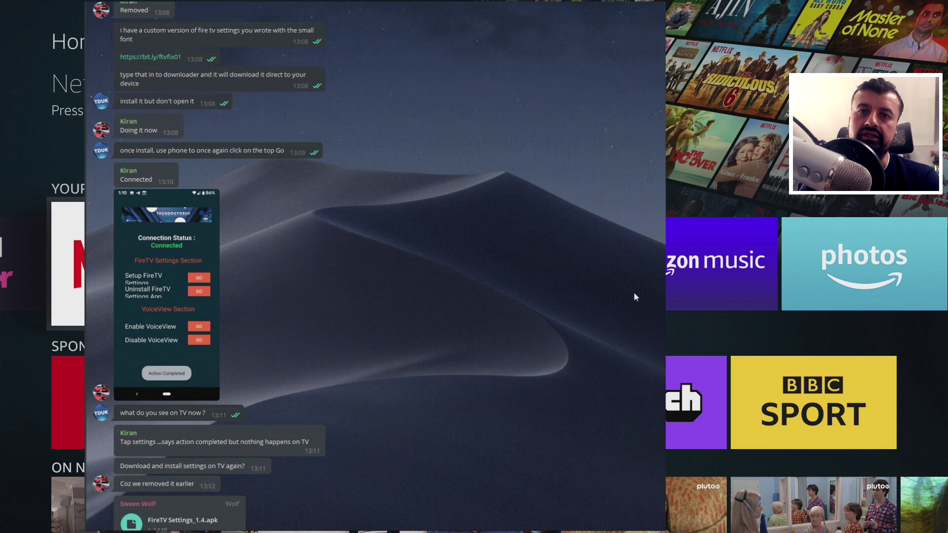
scroll(635, 297, "down", 5)
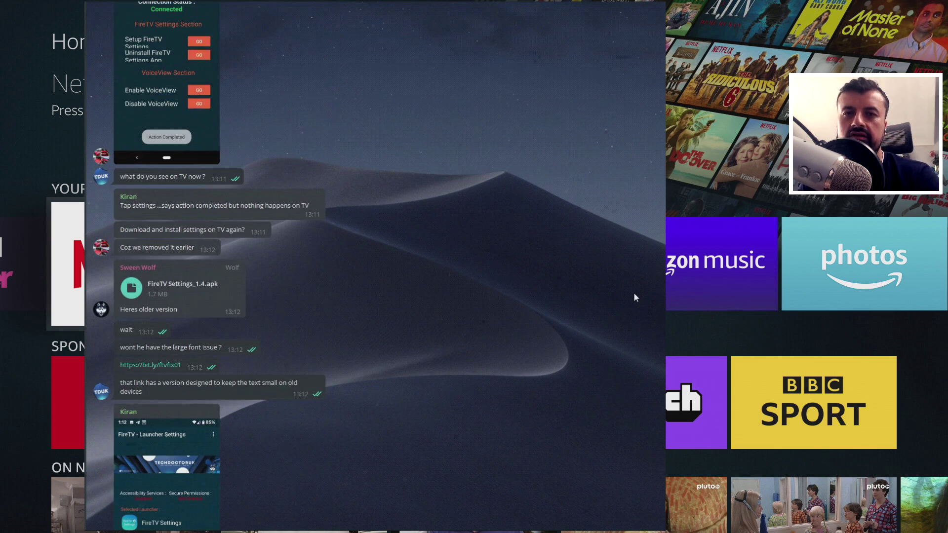
scroll(636, 297, "down", 7)
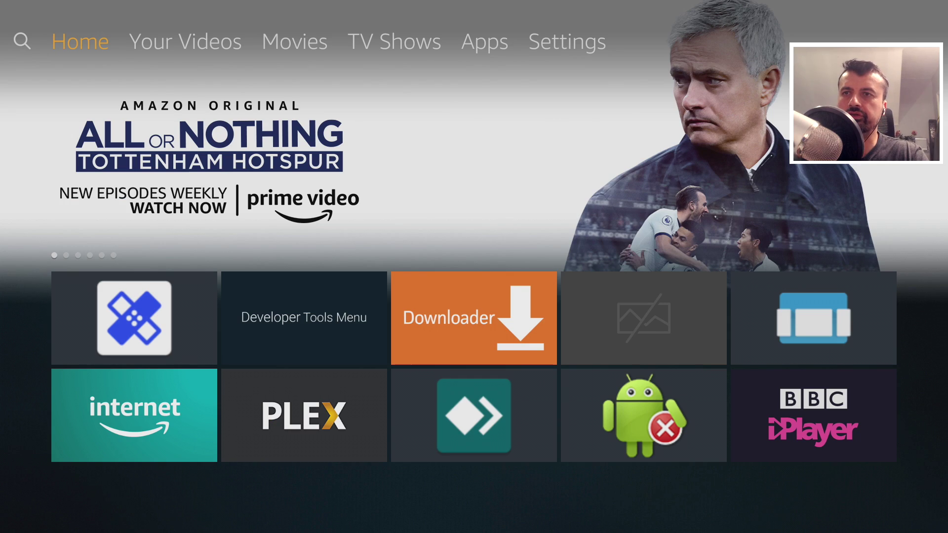
key("Down")
key("Right")
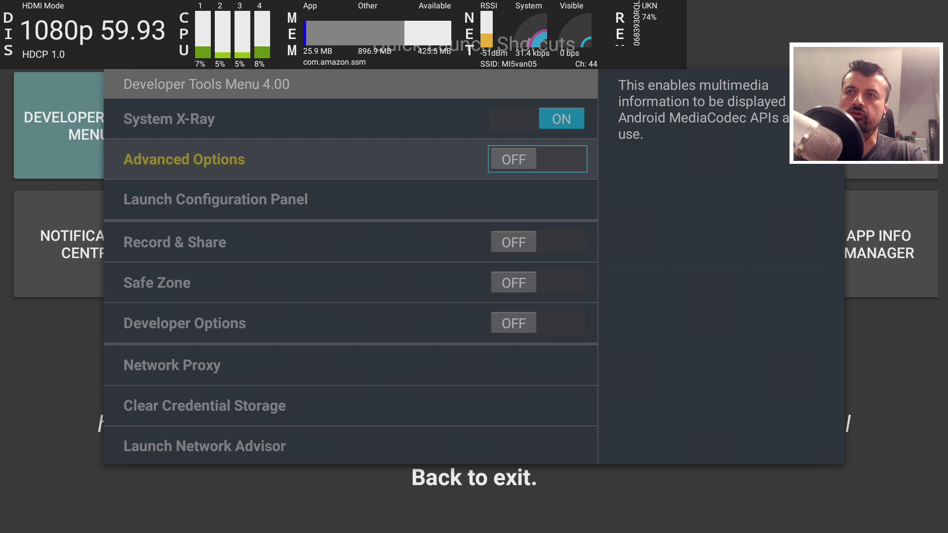
key("Up")
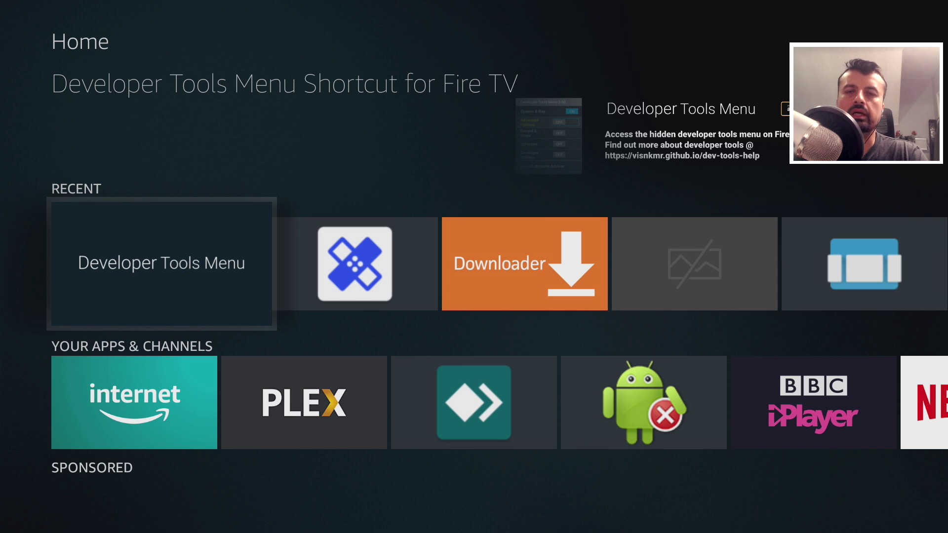
key("Right")
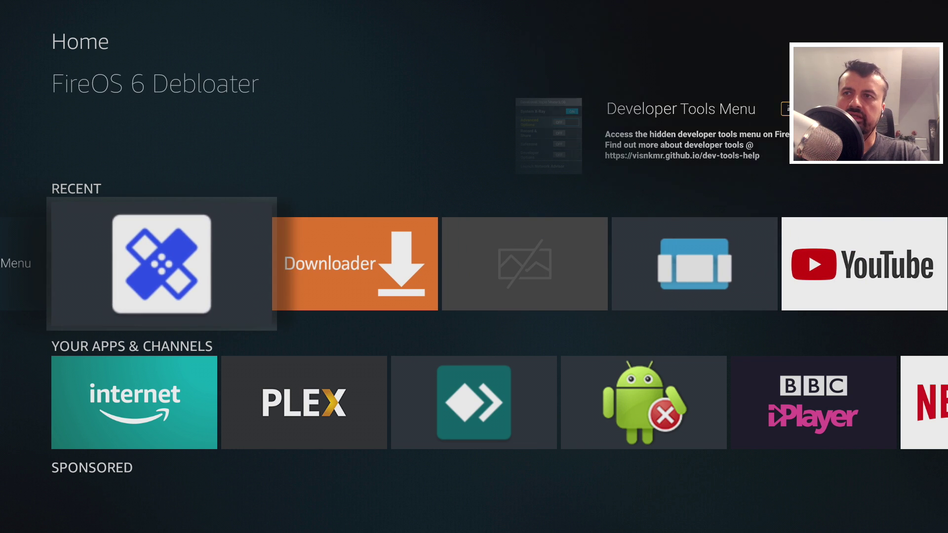
Launch FireOS 6 Debloater and untick com.amazon.device.messaging, its sdk.internal.library and sdk.library packages.
key("Return")
key("Down")
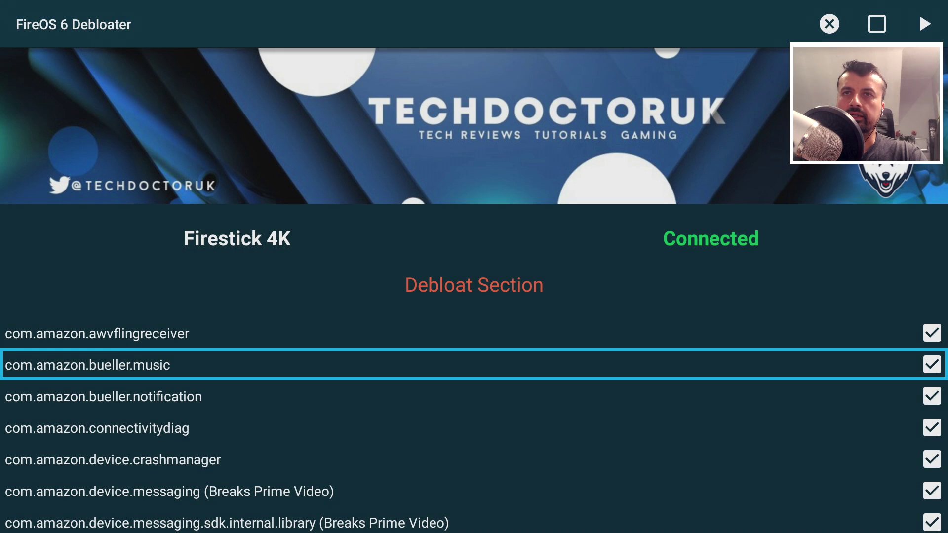
key("Down")
key("Down")
key("Down")
key("Down")
key("Down")
key("Down")
key("Down")
key("Down")
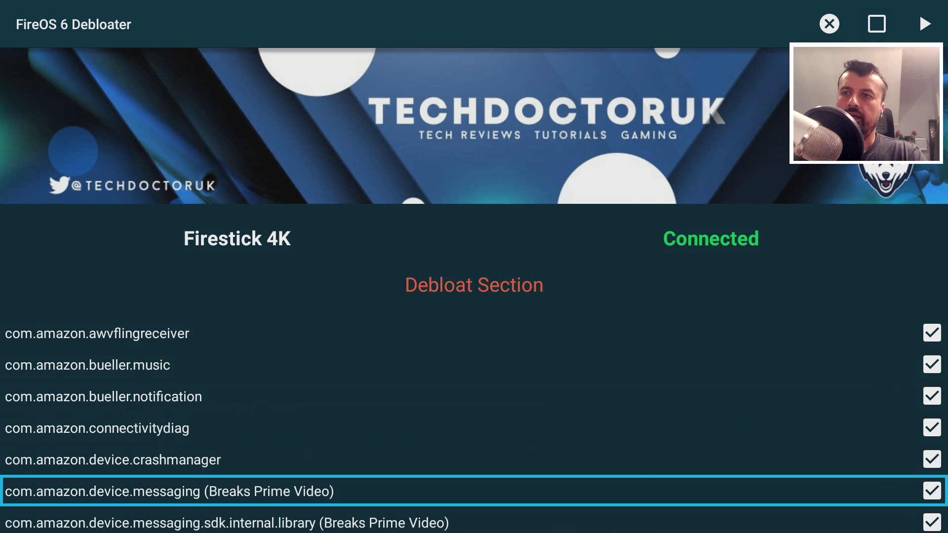
key("Up")
key("Up")
key("Up")
key("Up")
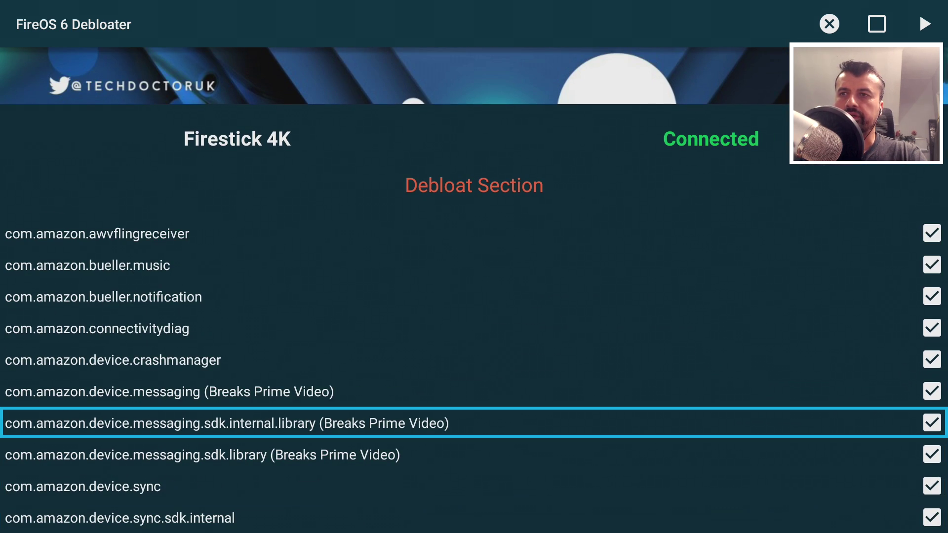
key("Return")
key("Down")
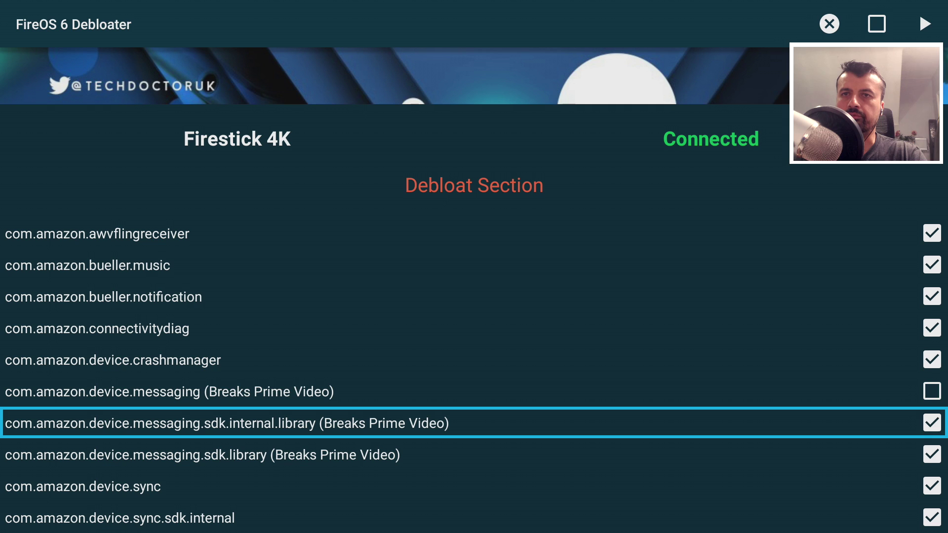
key("Return")
key("Down")
key("Return")
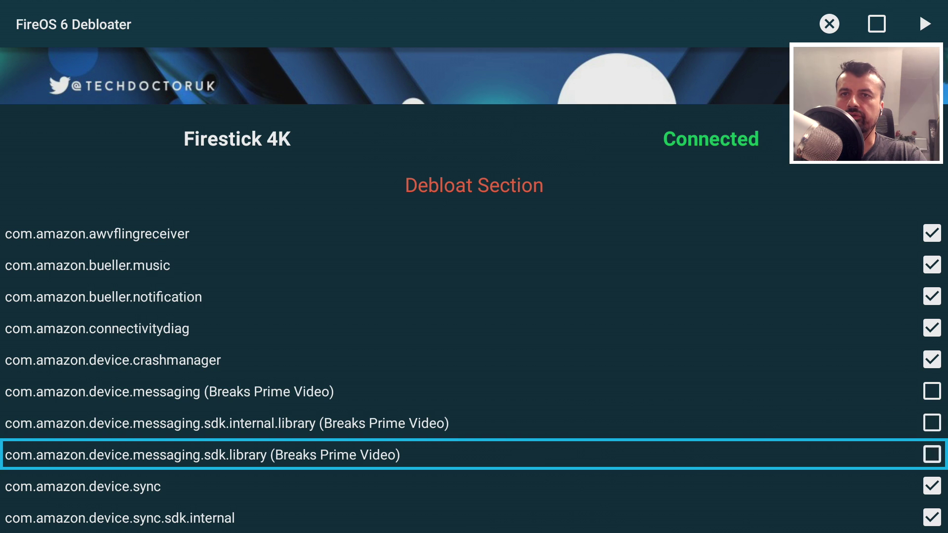
Untick com.amazon.firebat, then run the changes to re-enable the four Prime Video packages.
key("Down")
key("Down")
key("Down")
key("Down")
key("Down")
key("Down")
key("Down")
key("Down")
key("Down")
key("Down")
key("Down")
key("Down")
key("Down")
key("Down")
key("Down")
key("Down")
key("Down")
key("Down")
key("Down")
key("Down")
key("Down")
key("Down")
key("Down")
key("Down")
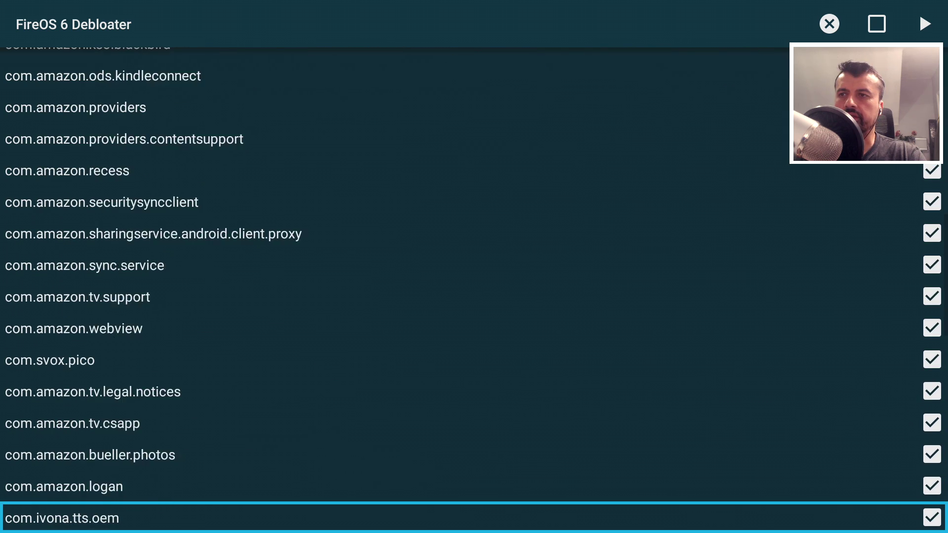
key("Up")
key("Up")
key("Return")
key("Up")
key("Up")
key("Up")
key("Up")
key("Up")
key("Up")
key("Up")
key("Up")
key("Up")
key("Up")
key("Up")
key("Up")
key("Up")
key("Up")
key("Up")
key("Up")
key("Up")
key("Up")
key("Up")
key("Up")
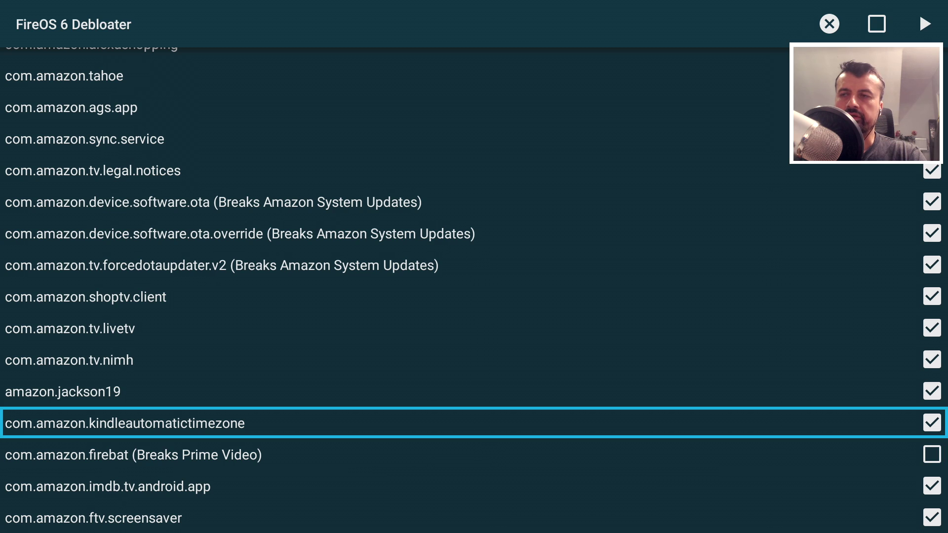
key("Up")
key("Up")
key("Up")
key("Up")
key("Up")
key("Up")
key("Up")
key("Up")
key("Up")
key("Up")
key("Up")
key("Up")
key("Up")
key("Up")
key("Up")
key("Up")
key("Up")
key("Up")
key("Up")
key("Up")
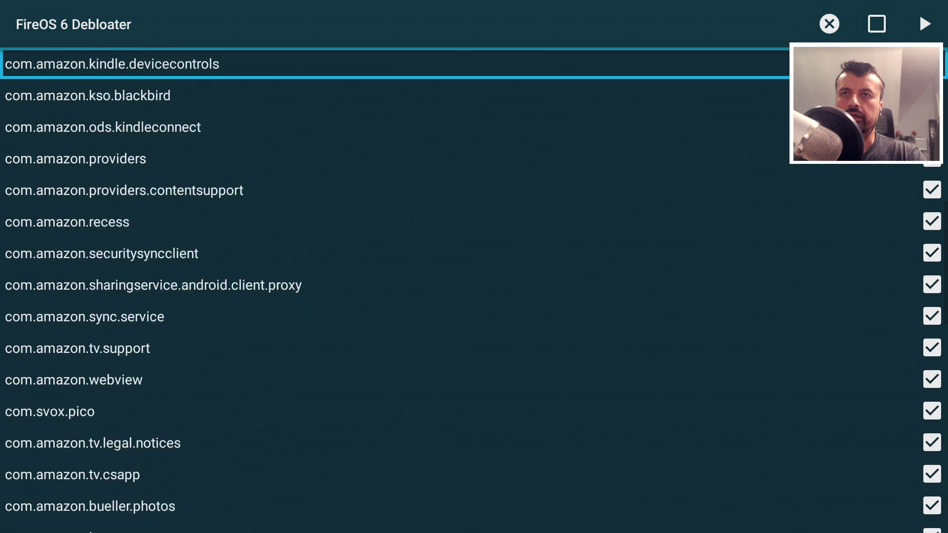
key("Right")
key("Right")
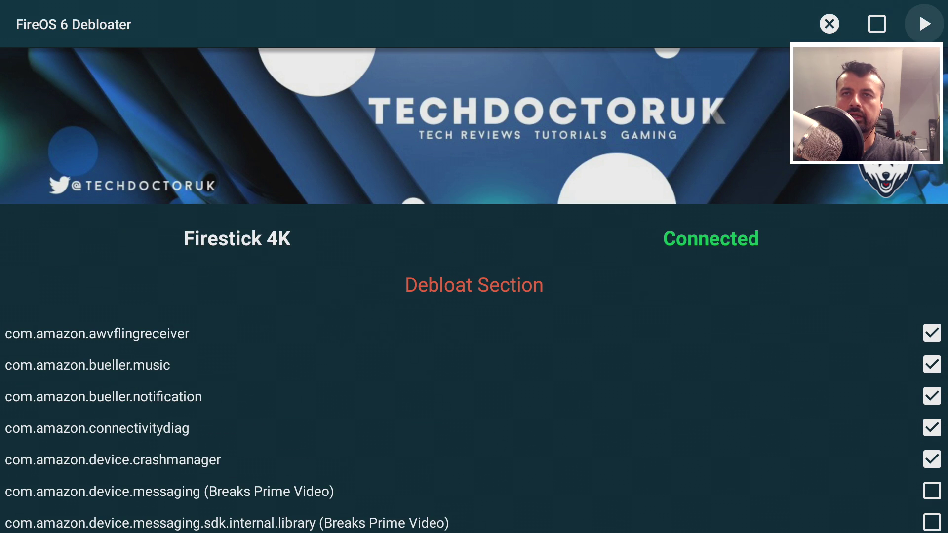
key("Return")
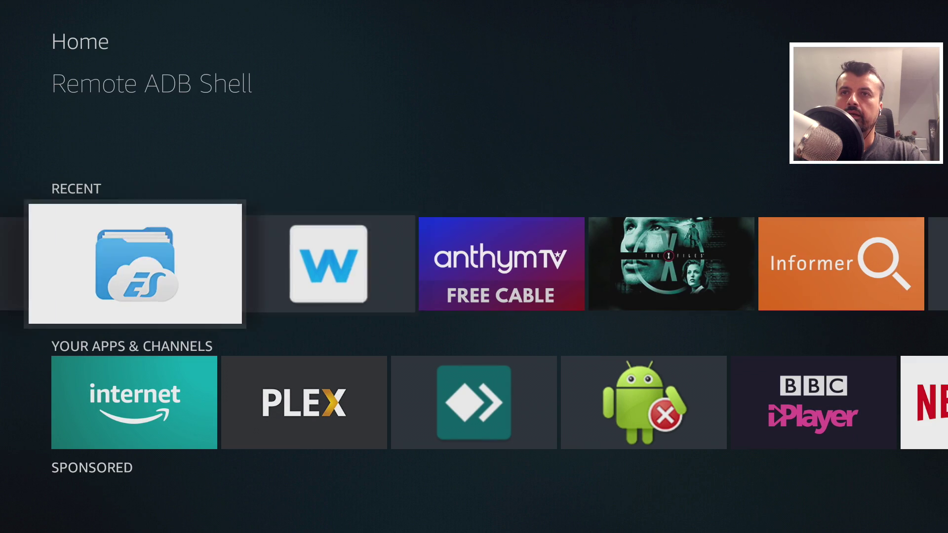
Browse the Recent row on the Fire TV home screen toward The X-Files.
key("Right")
key("Right")
key("Right")
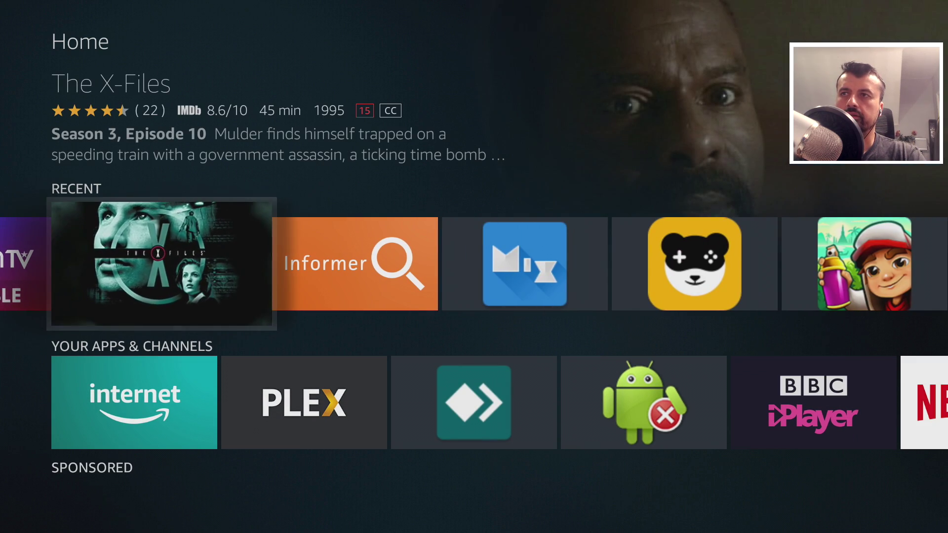